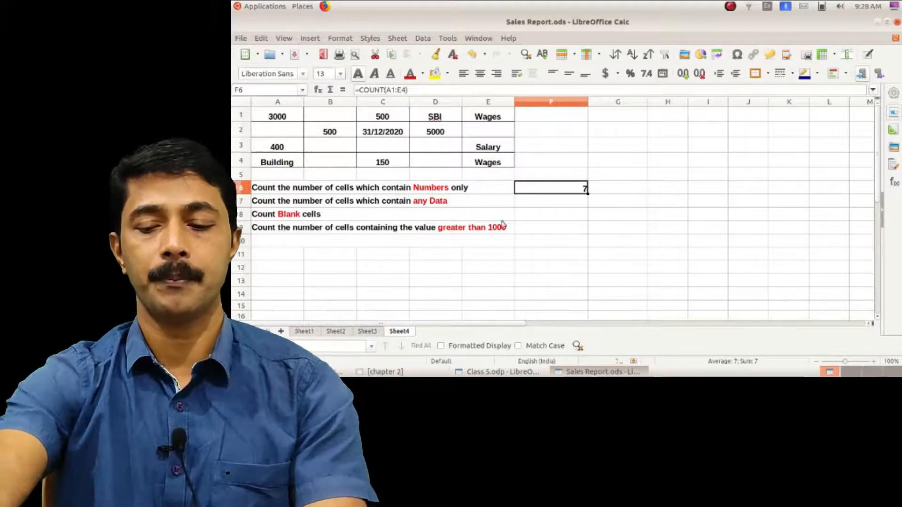
- Clear cell F6 and enter the formula =COUNT(A1:E4) there to count the cells containing numbers only
key("Delete")
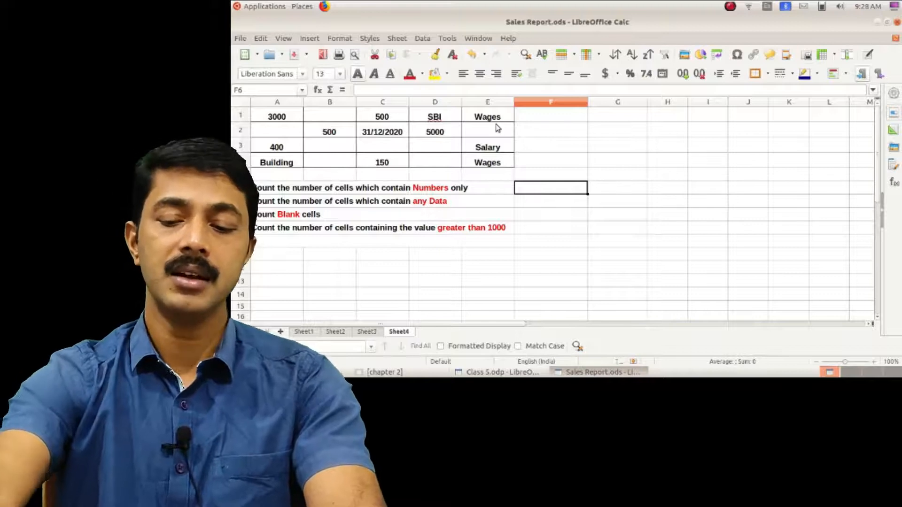
type("=co")
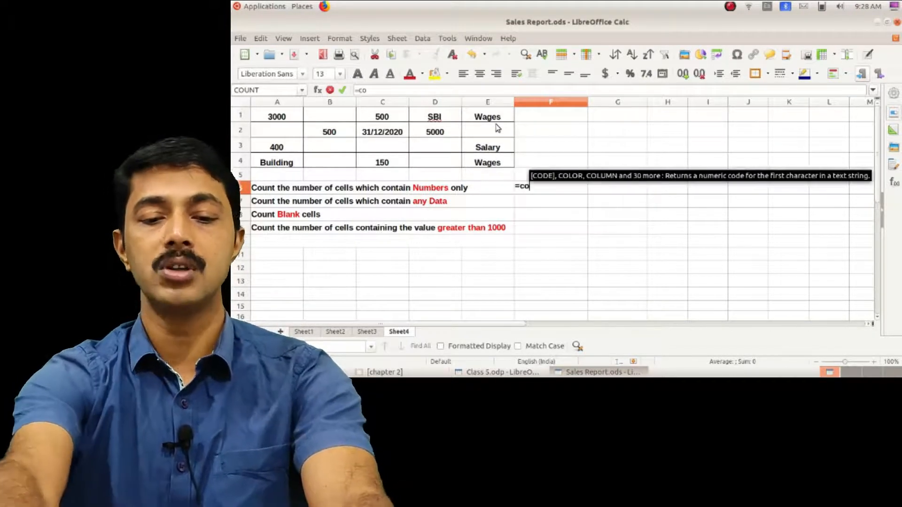
type("unt")
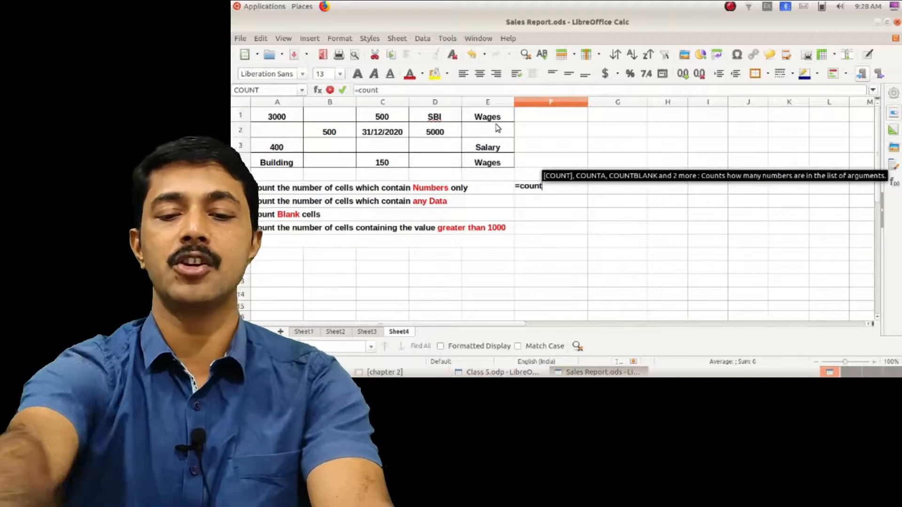
type("(")
left_click(294, 116)
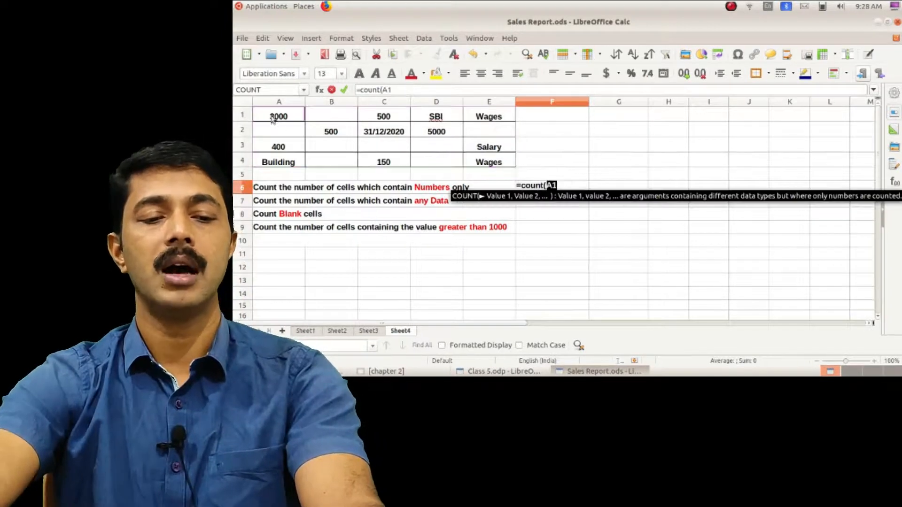
left_click_drag(296, 116, 481, 161)
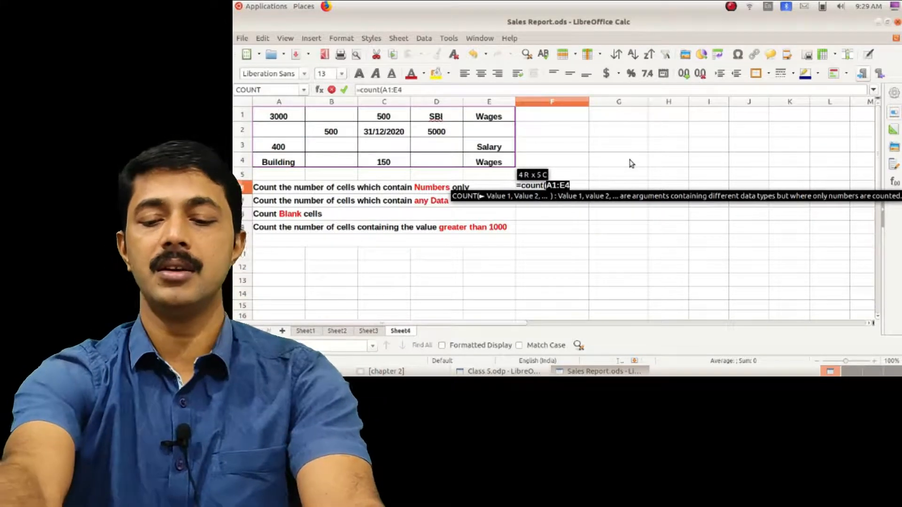
type(")")
key("Return")
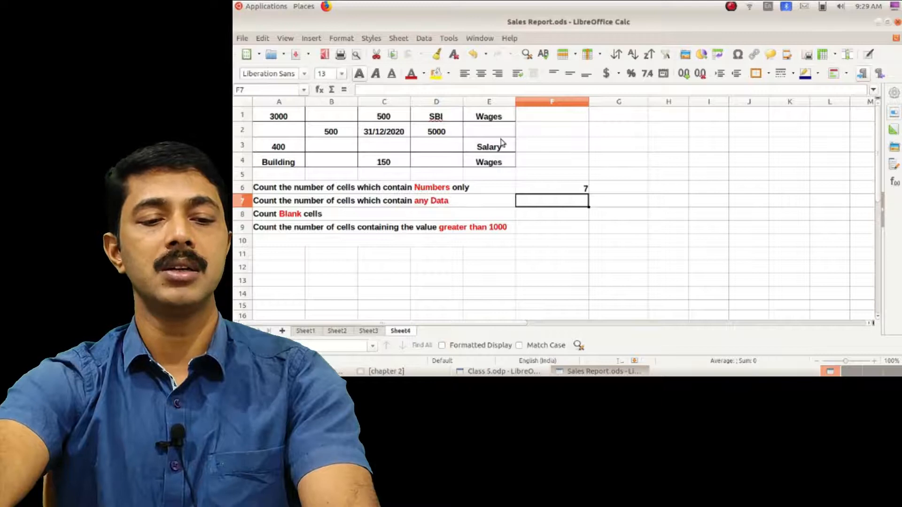
- Go through the number and date cells in the range A1:E4 to verify the numeric count
left_click(271, 117)
left_click(288, 151)
left_click(326, 135)
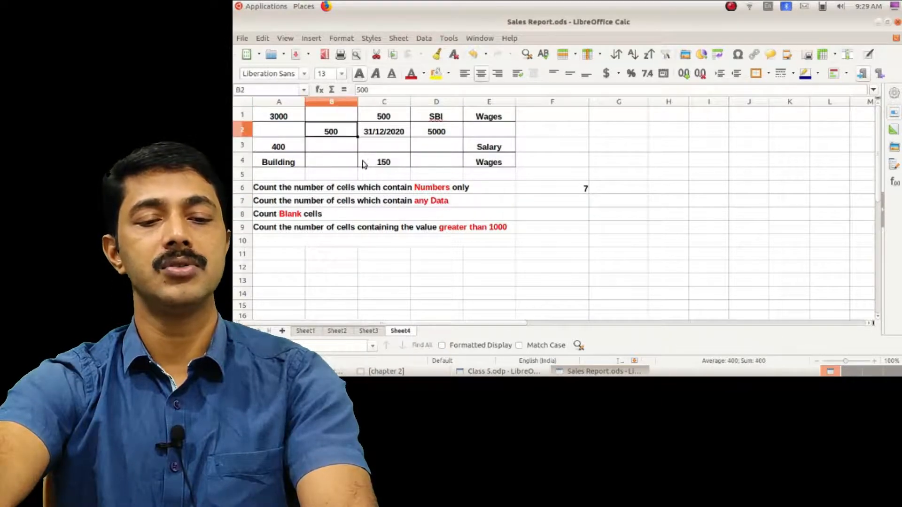
left_click(372, 163)
left_click(376, 133)
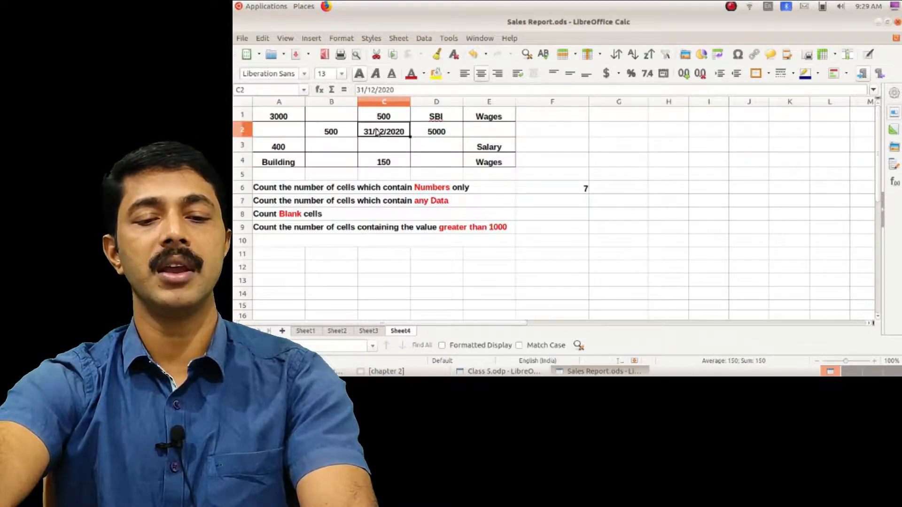
left_click(425, 133)
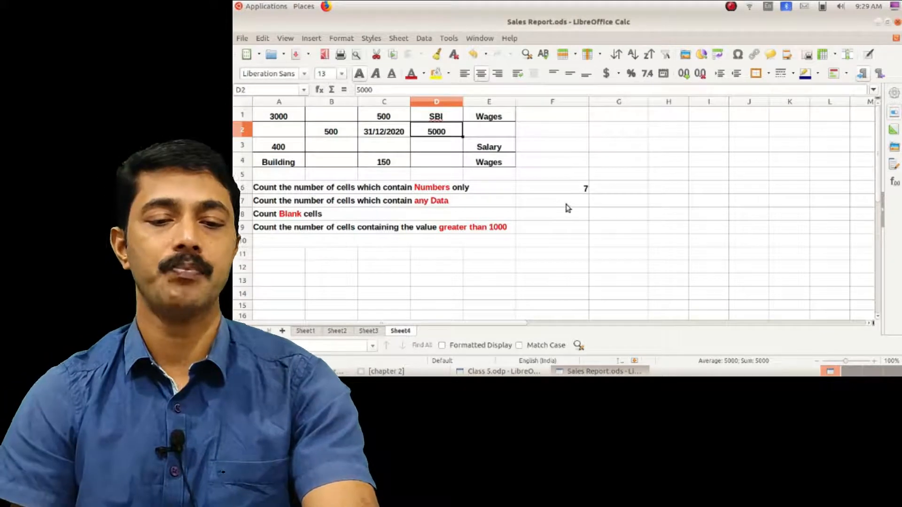
- Enter the formula =COUNTA(A1:E4) in cell F7 to count the cells containing any data
left_click(581, 200)
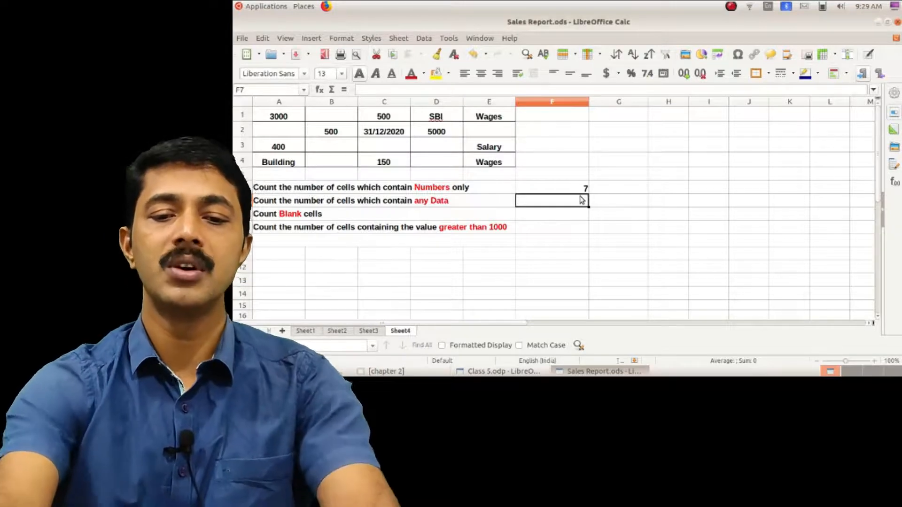
type("=")
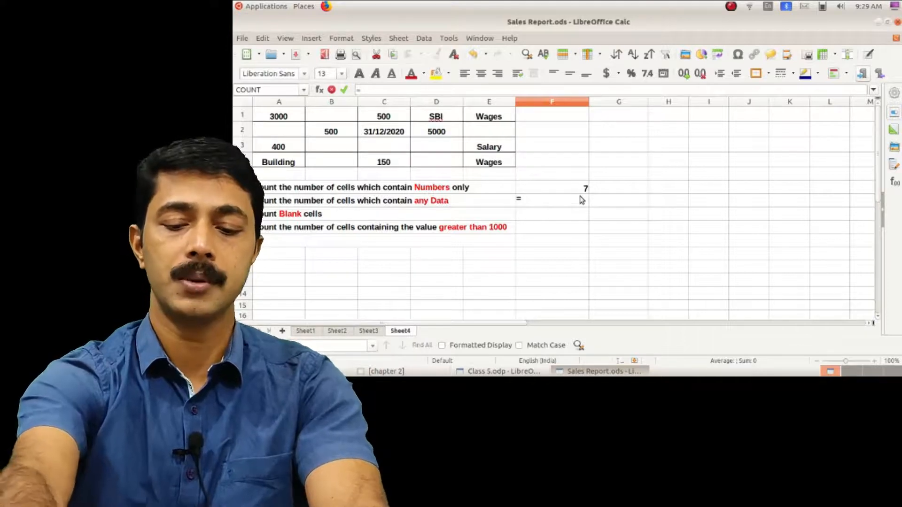
type("Con")
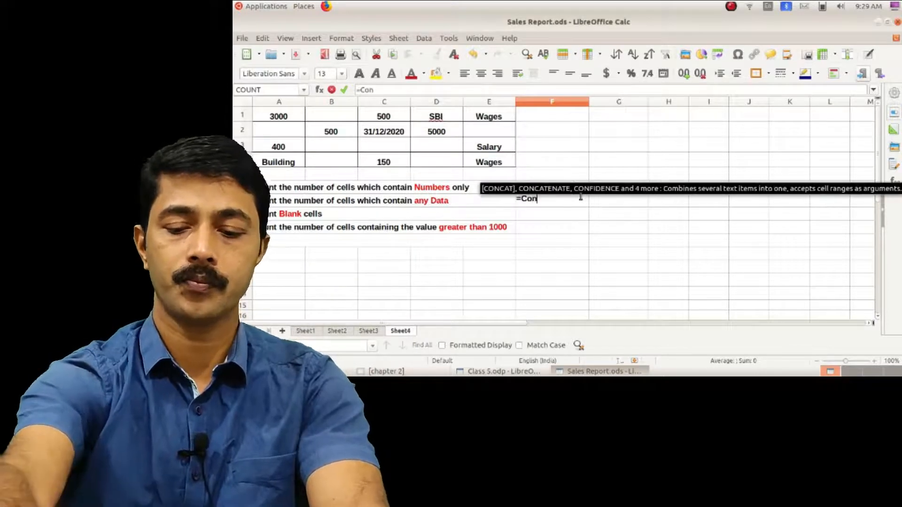
key("BackSpace")
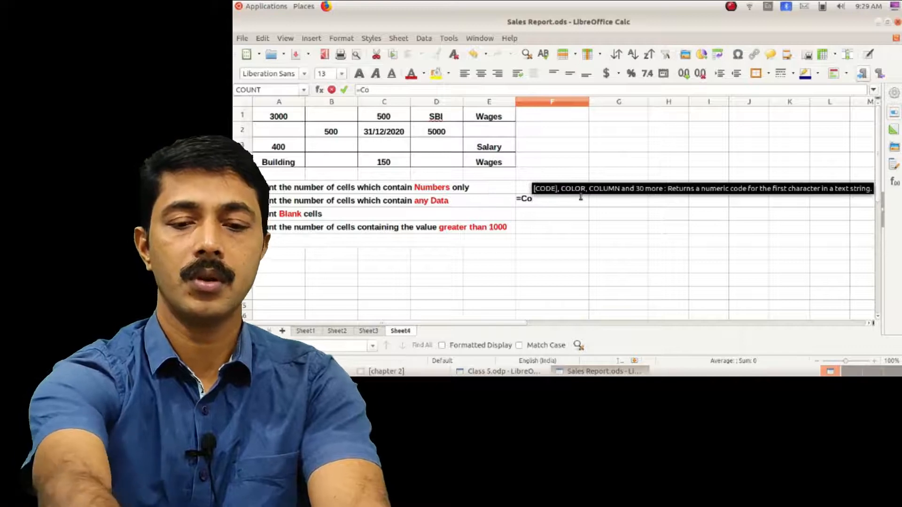
type("unta")
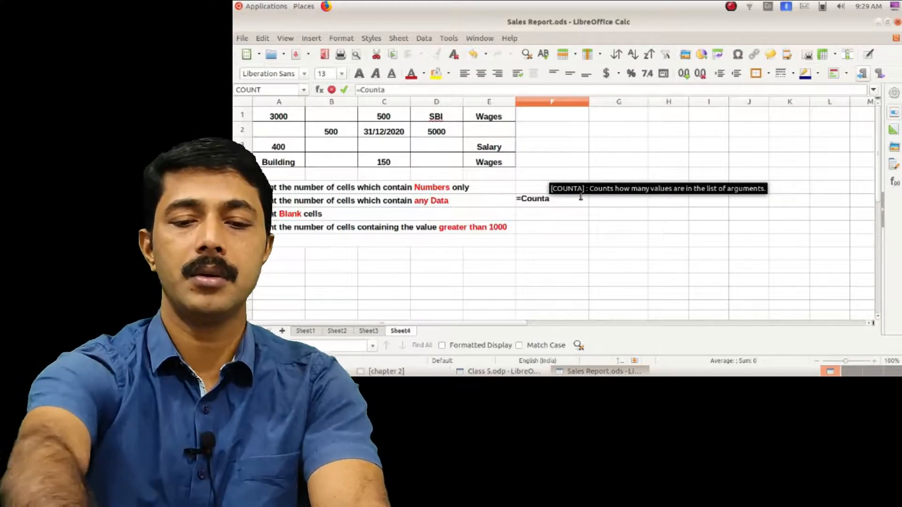
type("(")
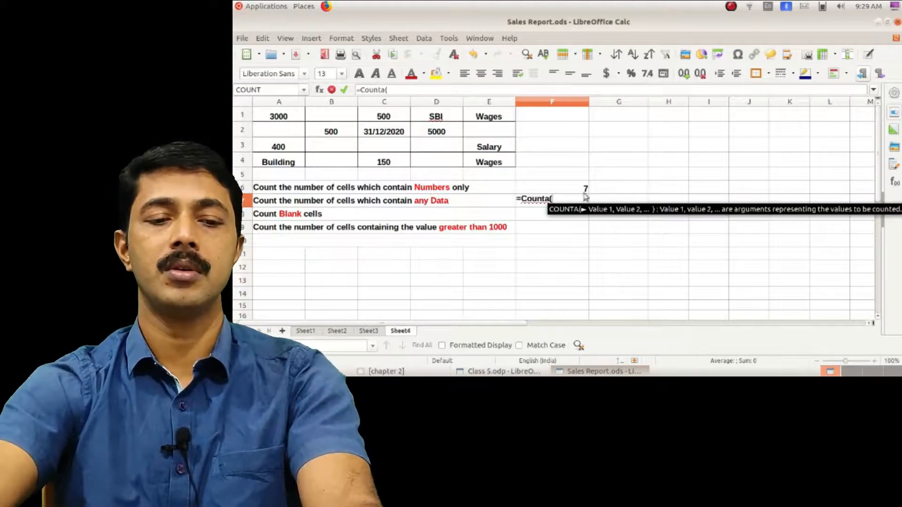
left_click_drag(280, 114, 466, 151)
type(")")
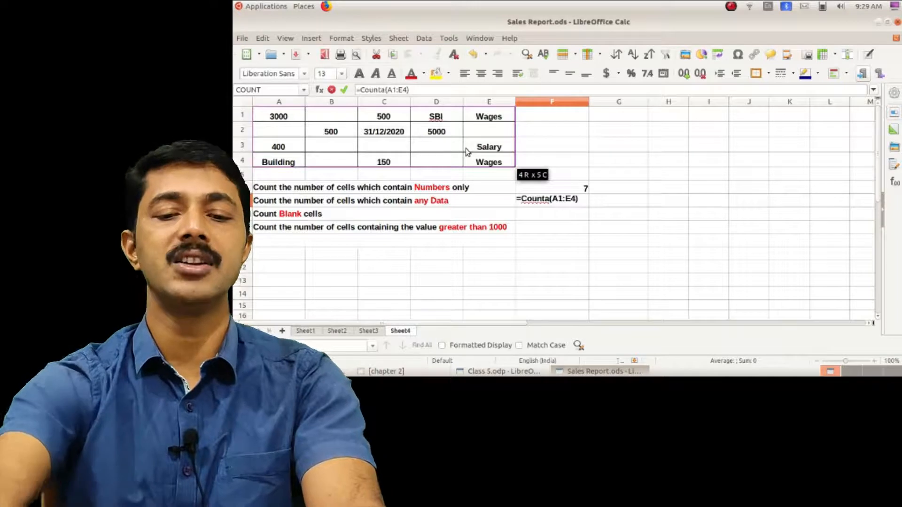
key("Return")
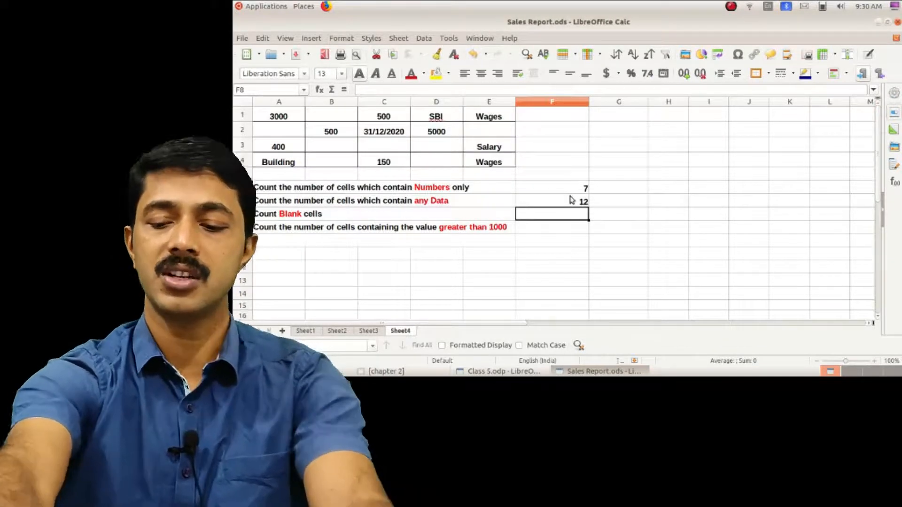
- Enter the formula =COUNTBLANK(A1:E4) in cell F8 to count the blank cells
type("+")
key("BackSpace")
type("=")
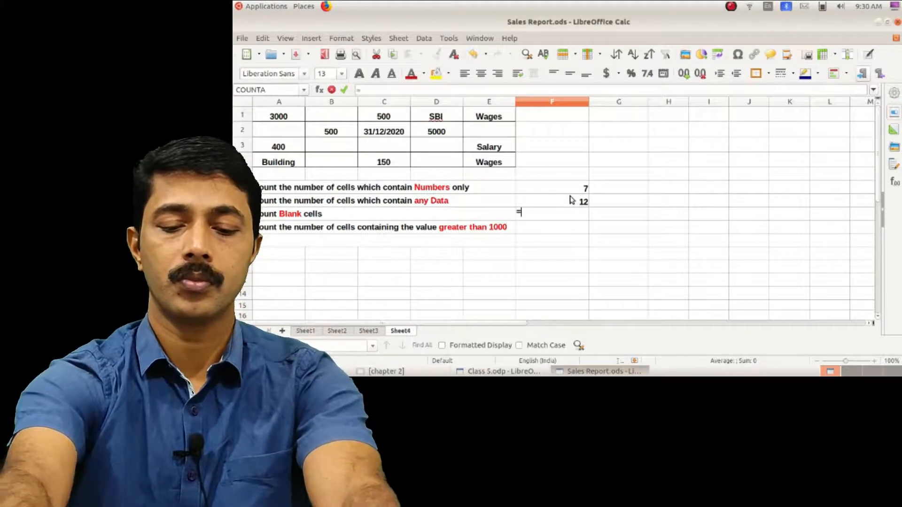
type("count")
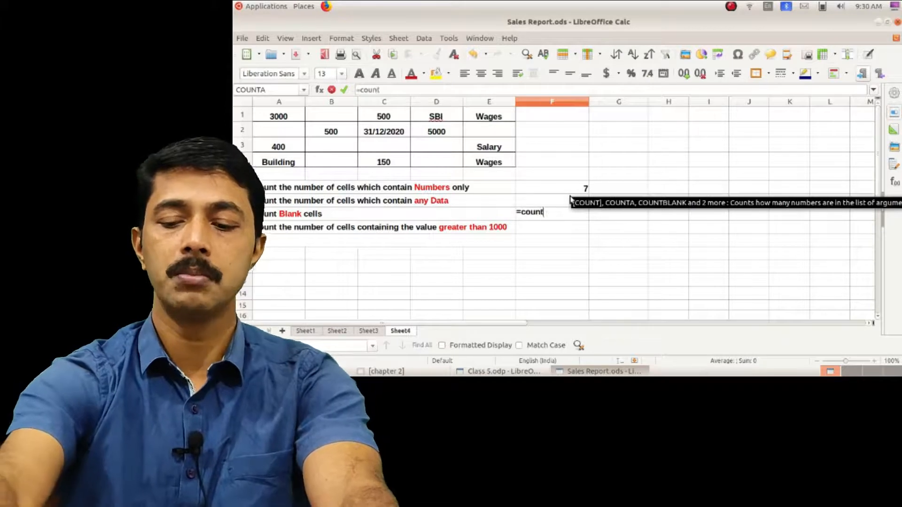
type("b")
key("Return")
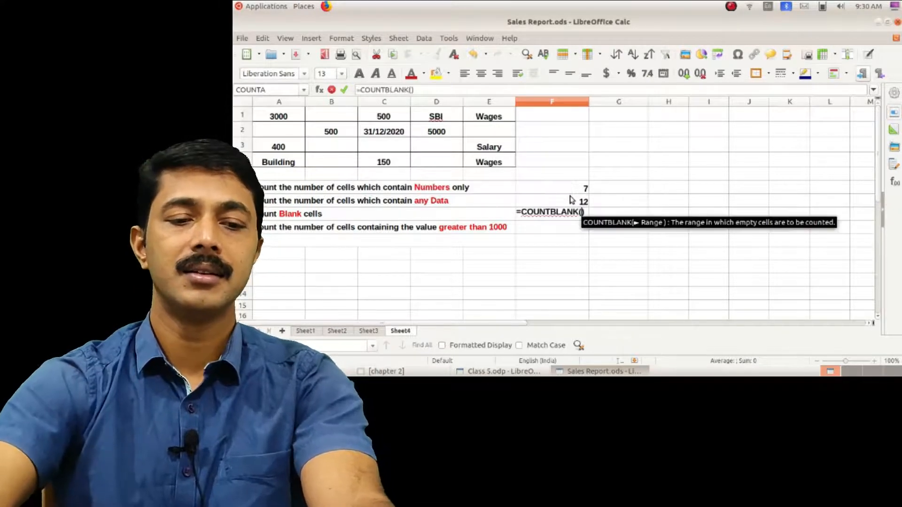
left_click_drag(287, 116, 490, 143)
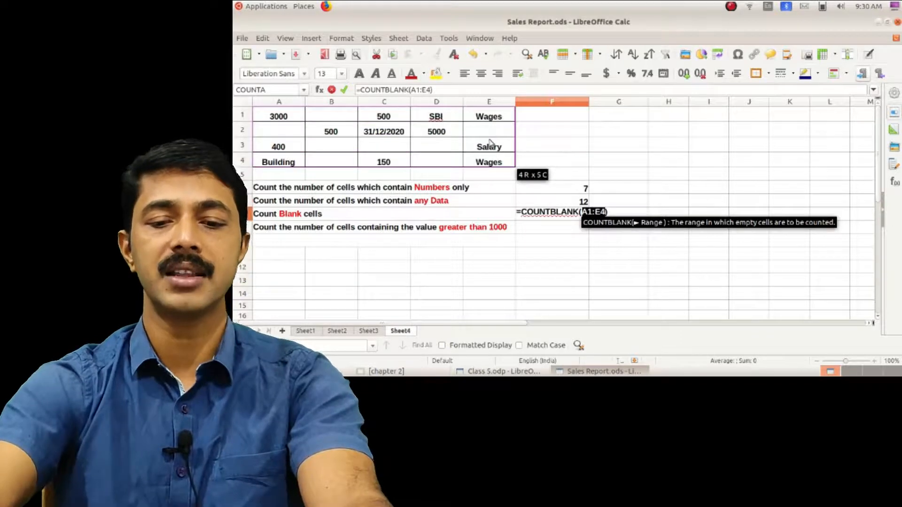
key("Return")
- Review the count formulas and go through the empty cells in A1:E4 to verify the blank count
key("Up")
key("Up")
key("Up")
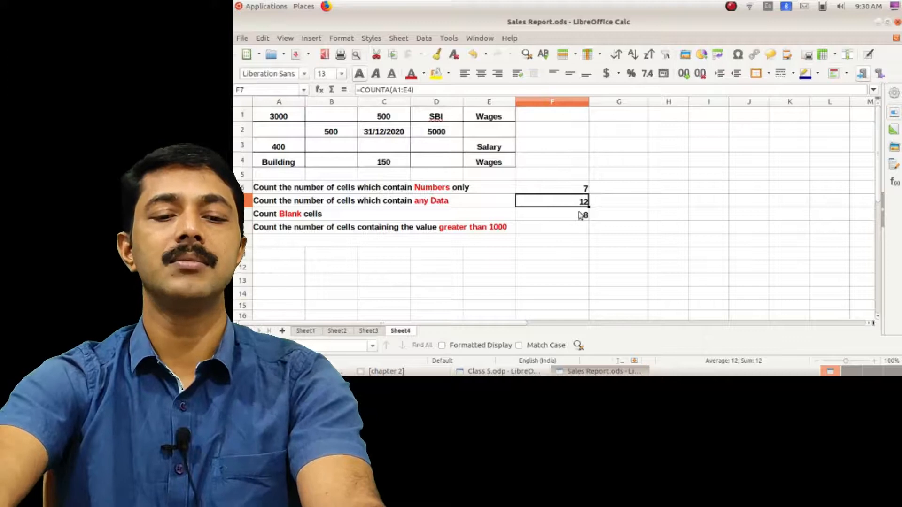
left_click(282, 136)
left_click(329, 120)
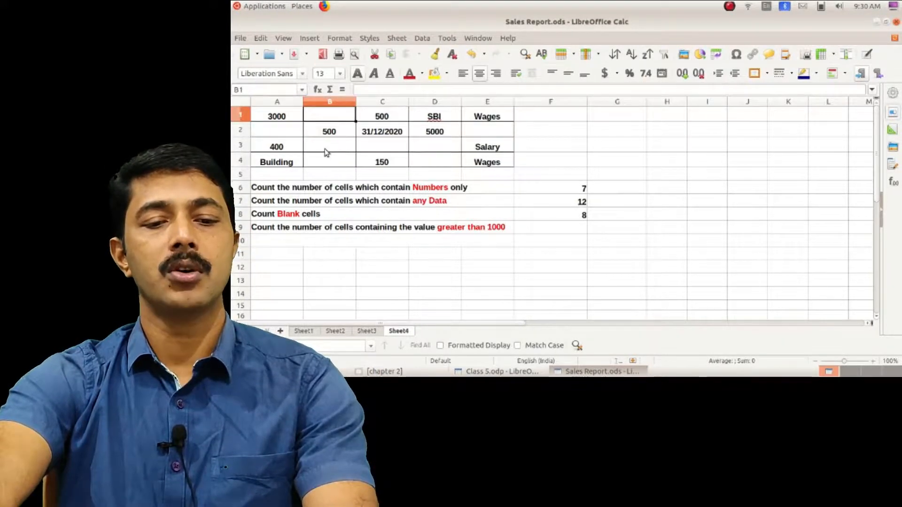
left_click(327, 153)
left_click(332, 165)
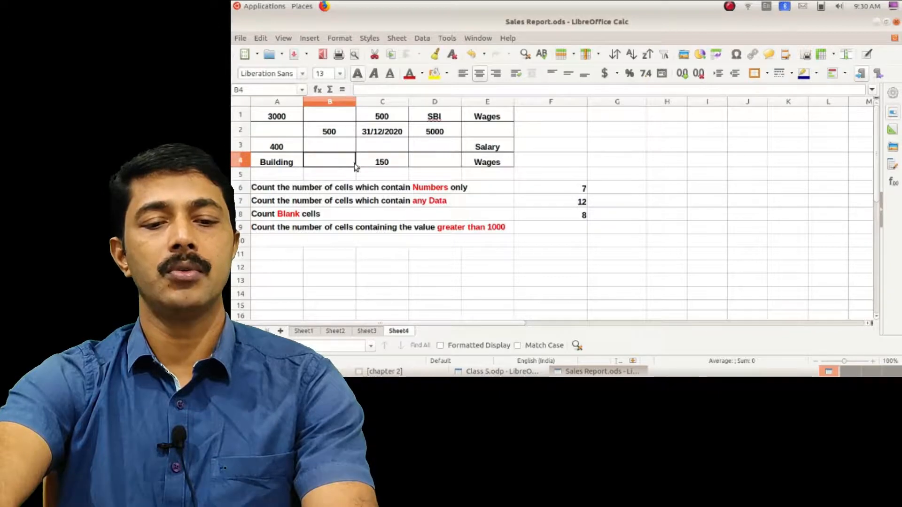
left_click(380, 146)
left_click(426, 148)
left_click(442, 162)
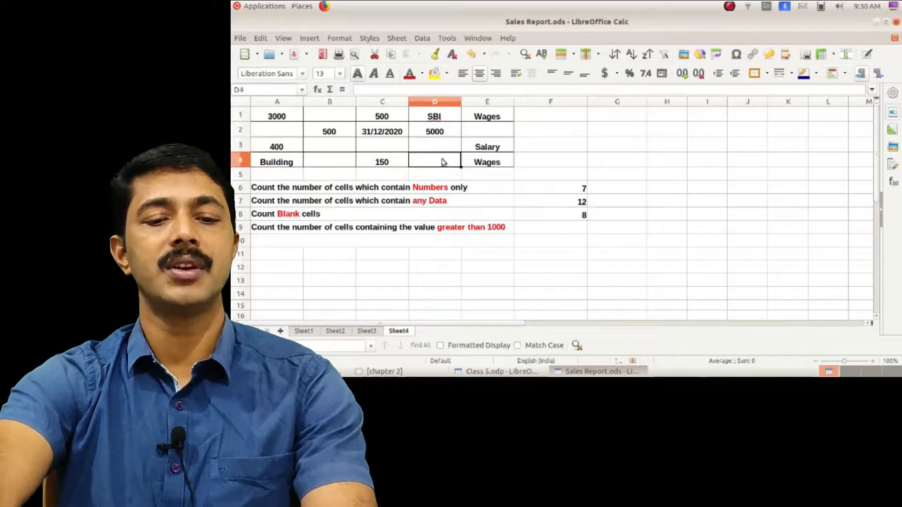
left_click(477, 130)
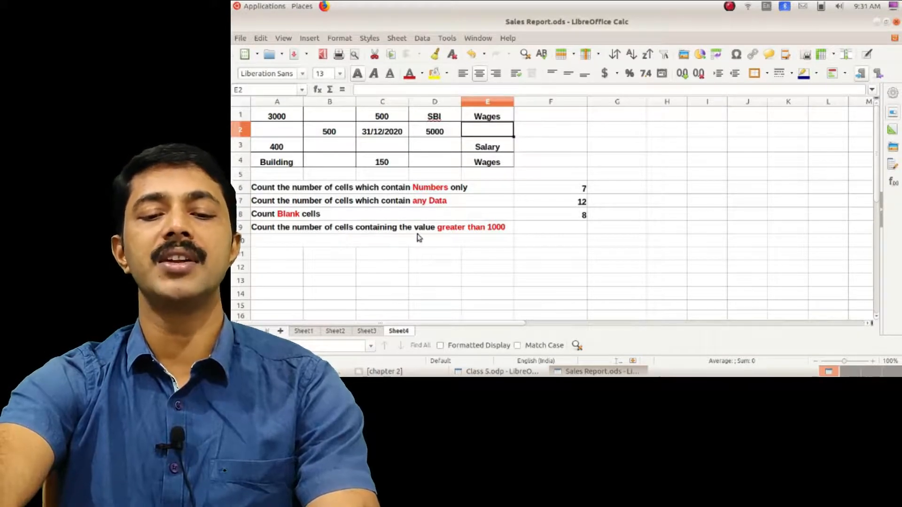
- Enter the formula =COUNTIF(A1:E4,">1000") in cell F9 to count the cells with values greater than 1000
left_click(570, 230)
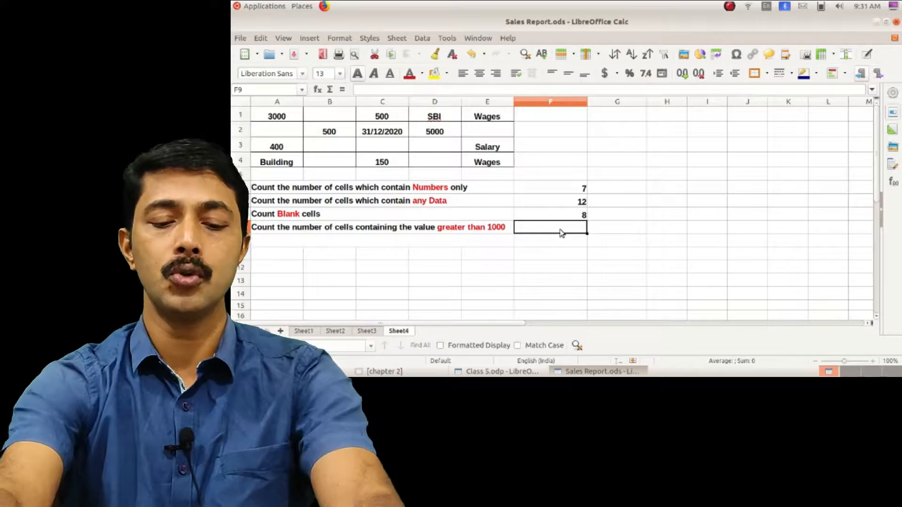
type("=c")
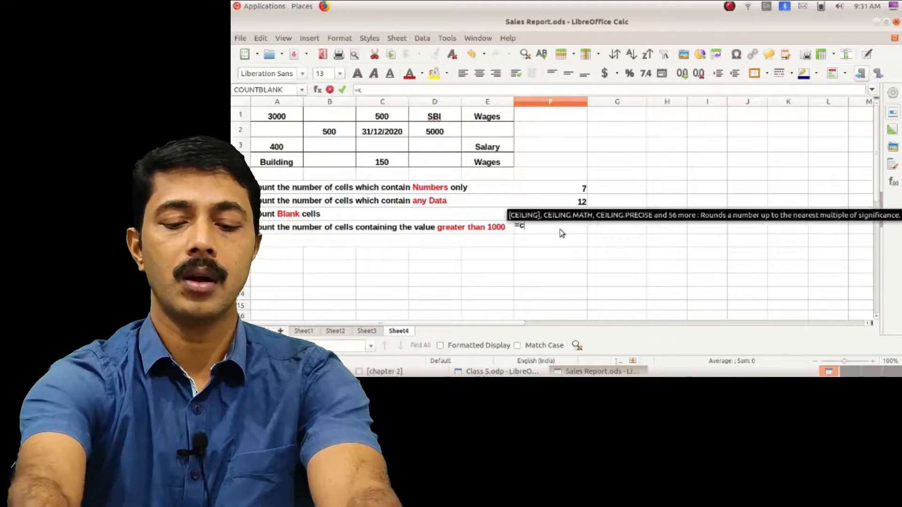
type("ounti")
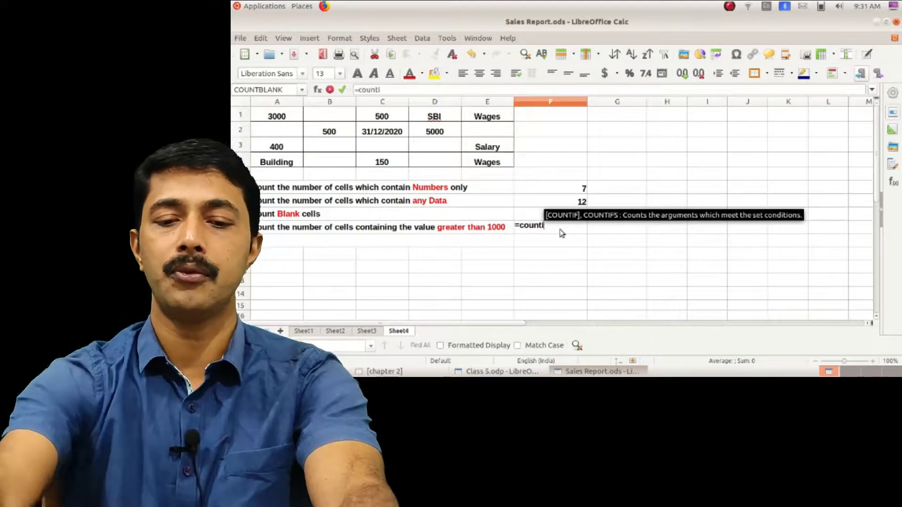
type("f")
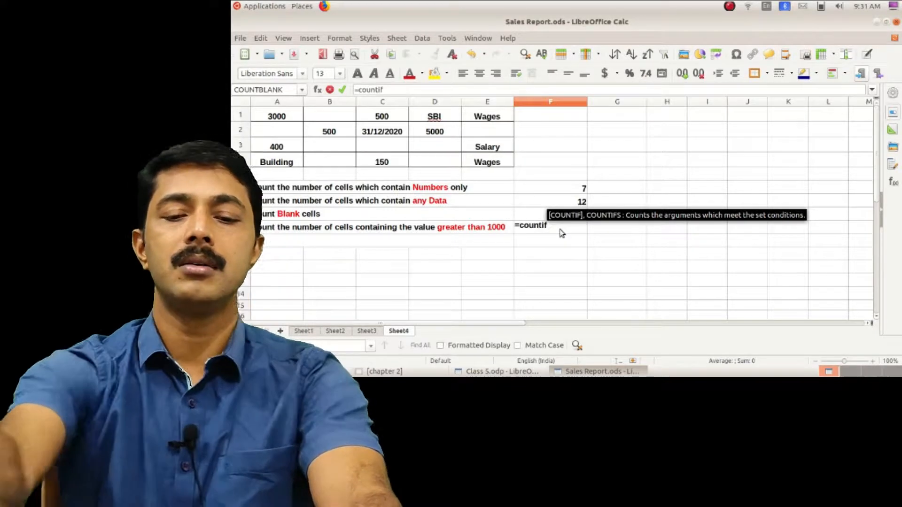
type("(")
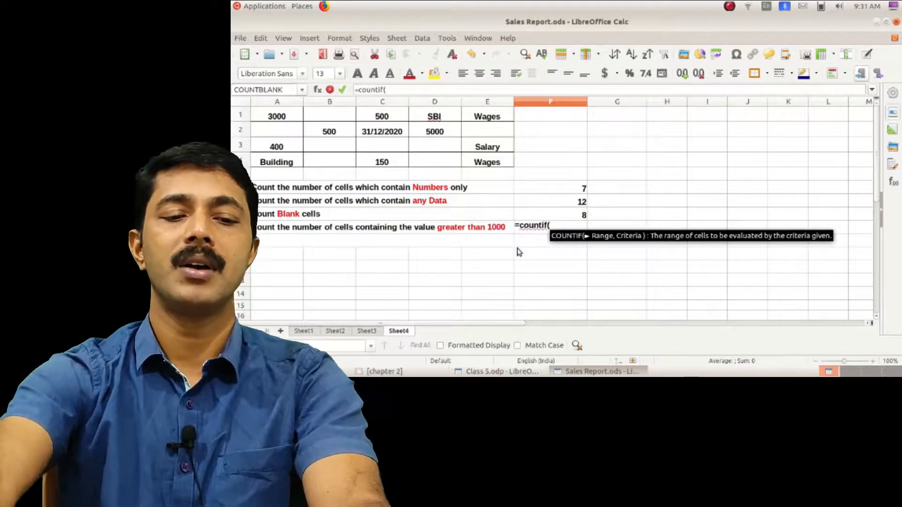
left_click(286, 118)
left_click_drag(287, 118, 478, 159)
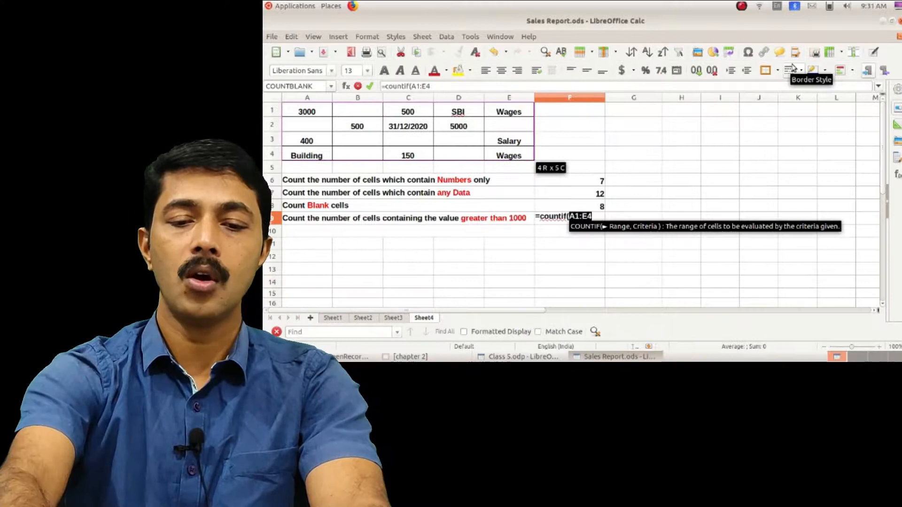
type(",")
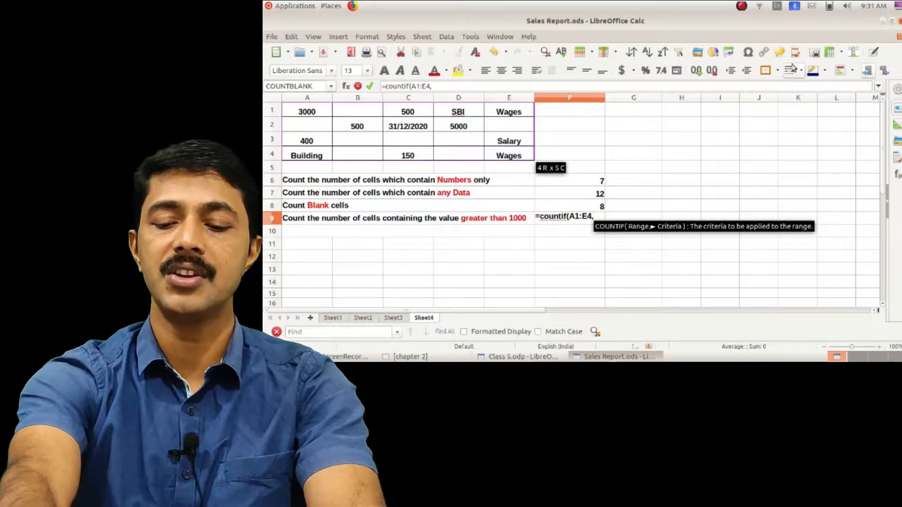
type("\"")
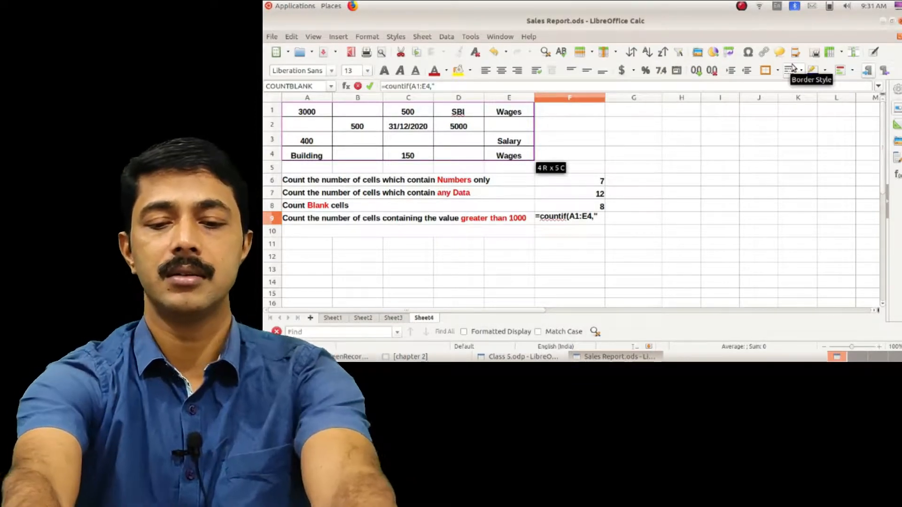
type(">1")
type("000")
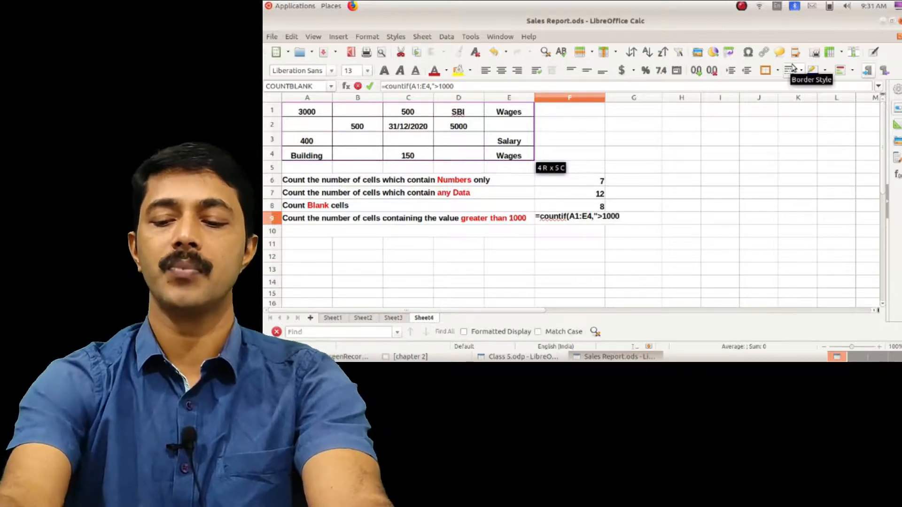
type("\"")
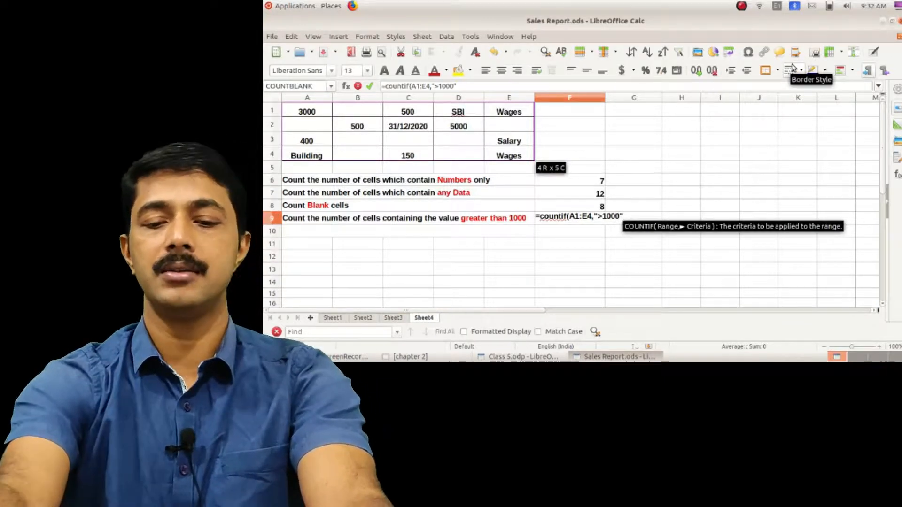
type(")")
key("Return")
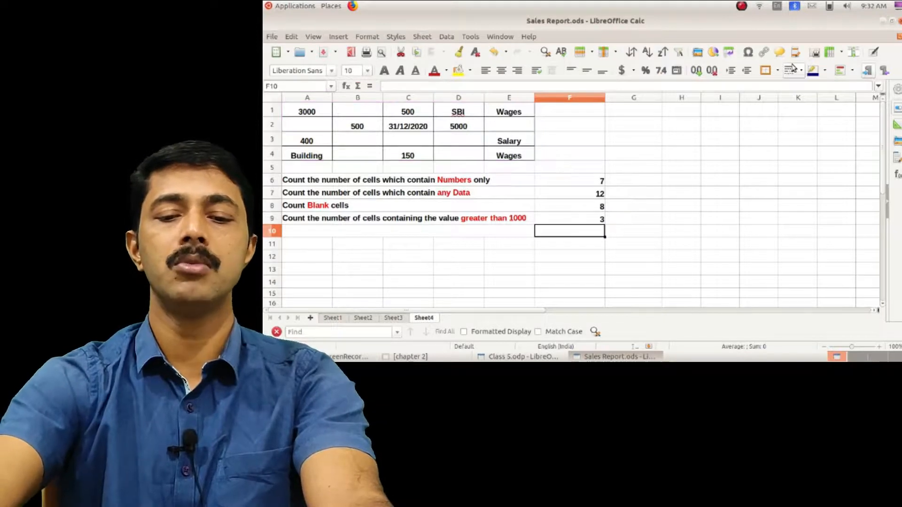
- Review the COUNTIF formula in F9 and go through cells A1, D2 and C2 to verify the count
left_click(588, 220)
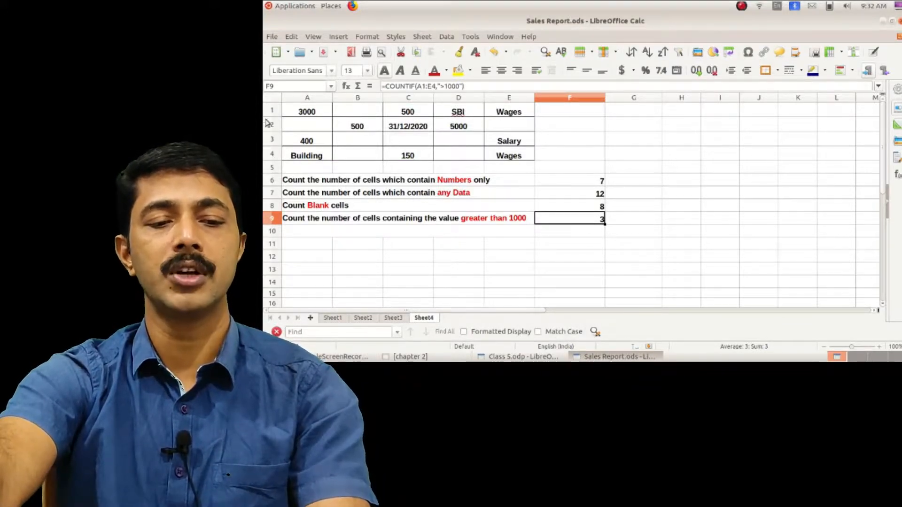
left_click(309, 115)
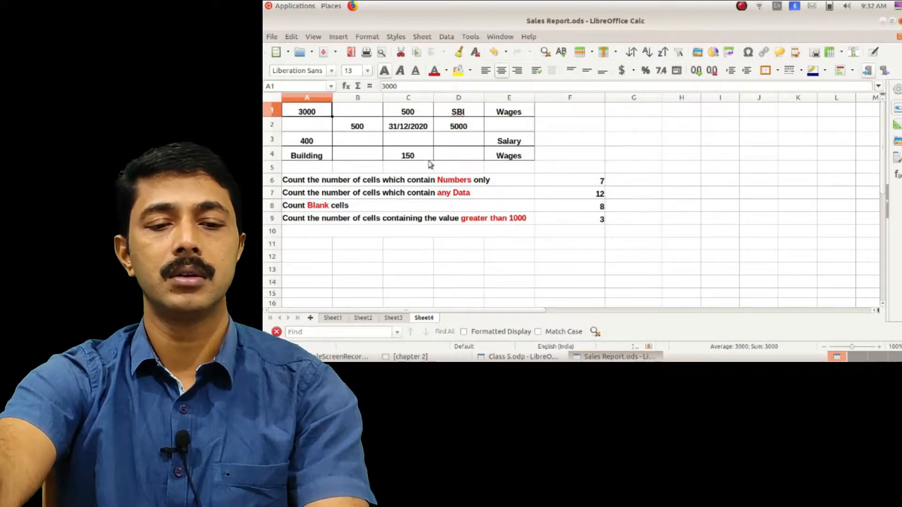
left_click(464, 129)
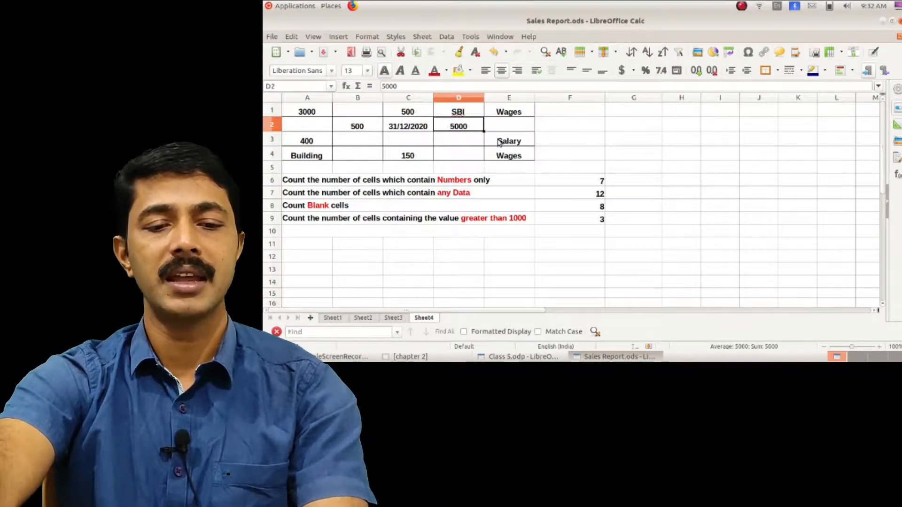
left_click(410, 132)
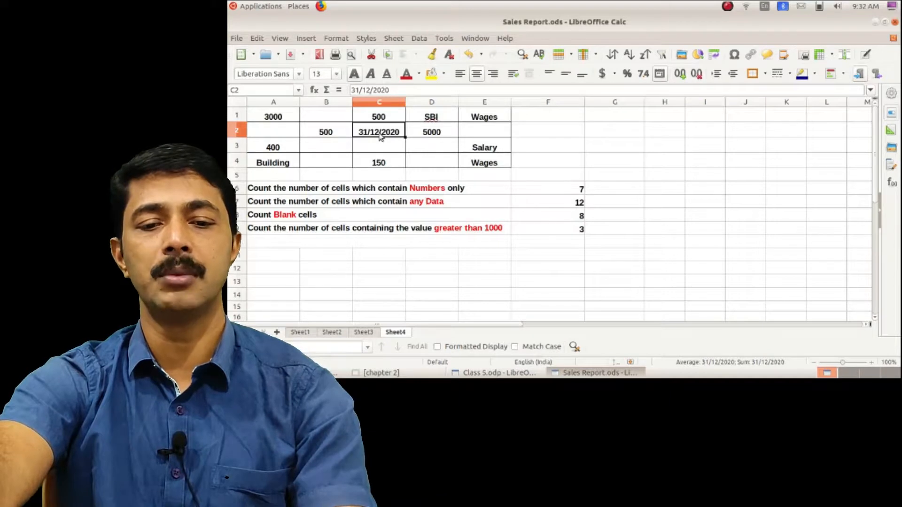
- Enter the formula =DATEVALUE("31/12/2020") in cell F2 to get the date's internal number
left_click(549, 132)
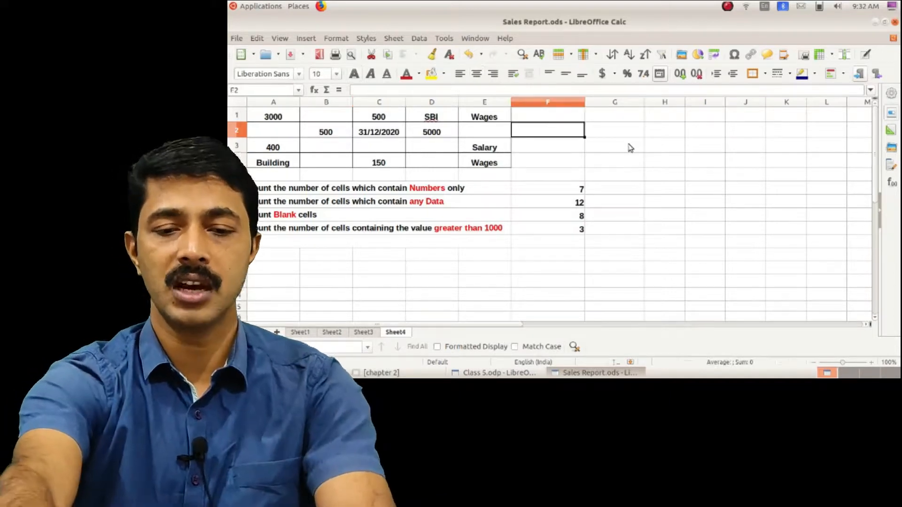
type("=")
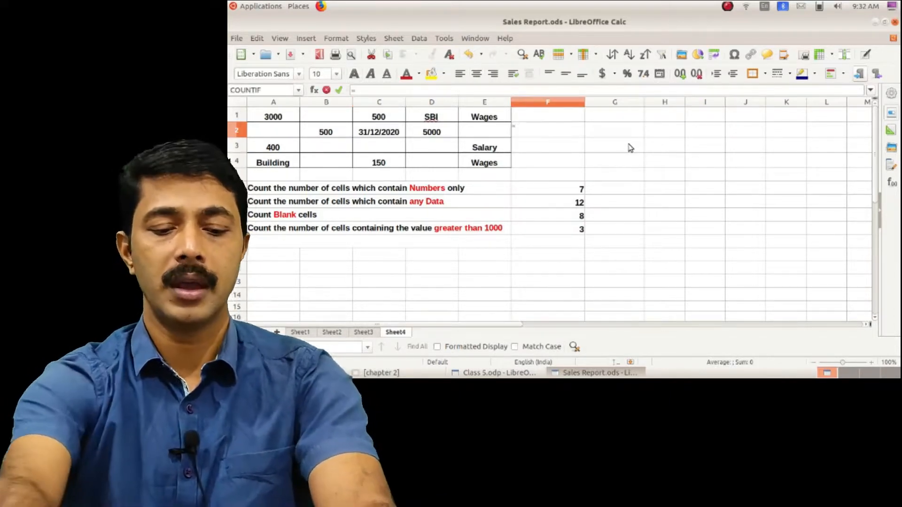
type("Da")
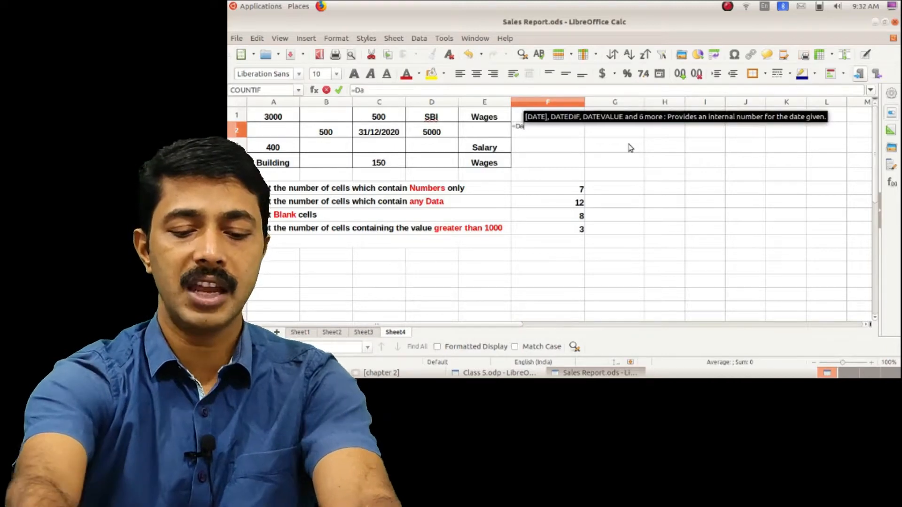
type("teva")
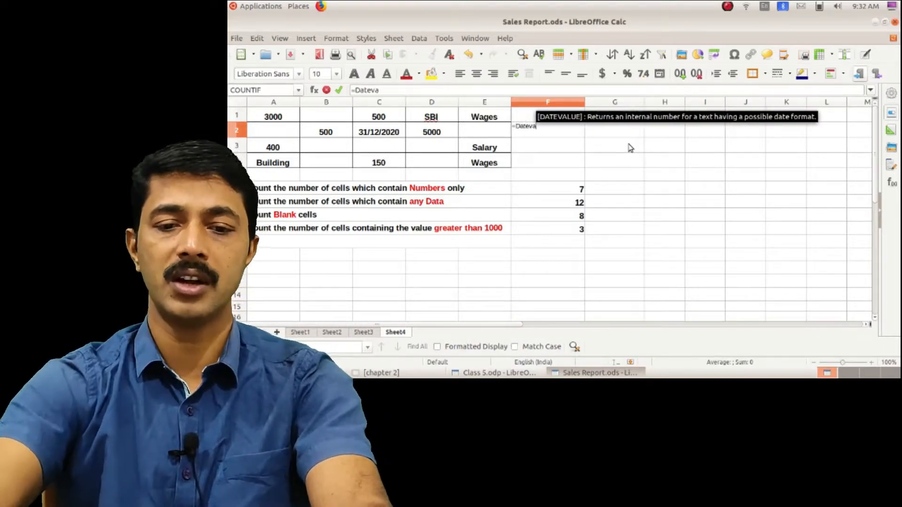
key("Return")
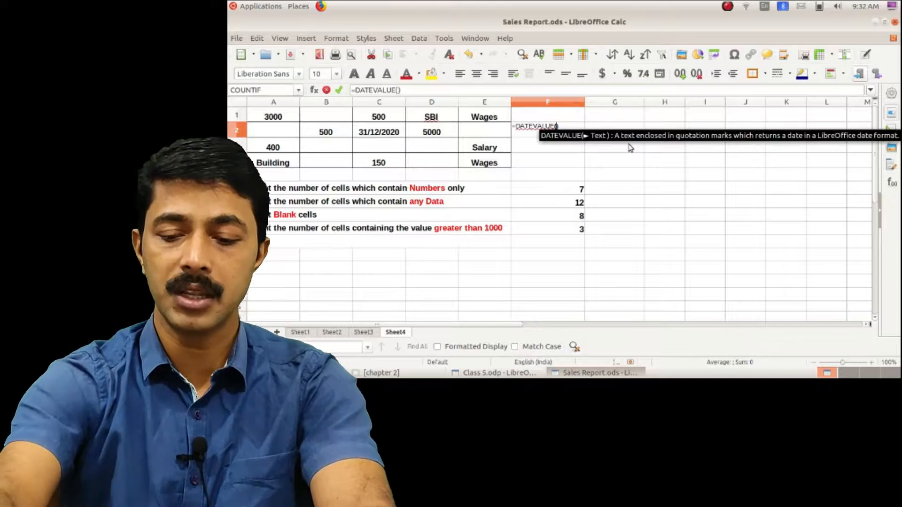
type("\"")
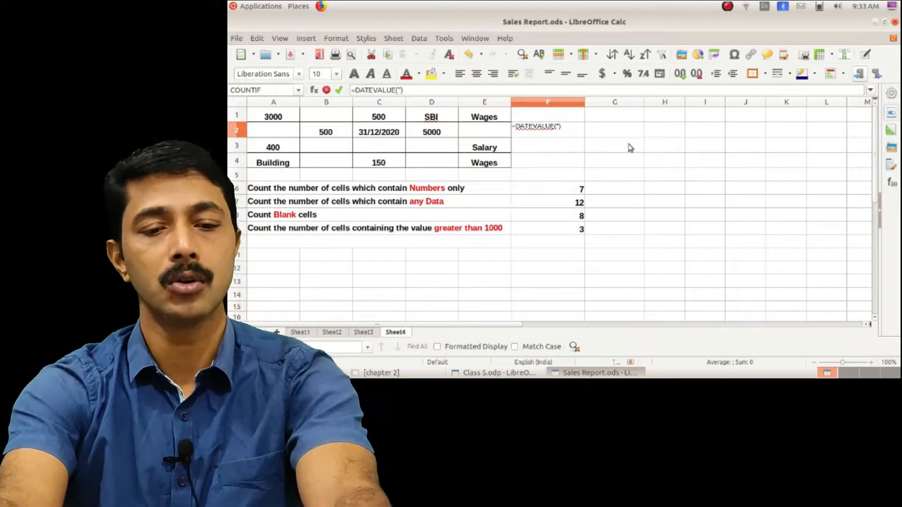
type("31")
type("/12/2")
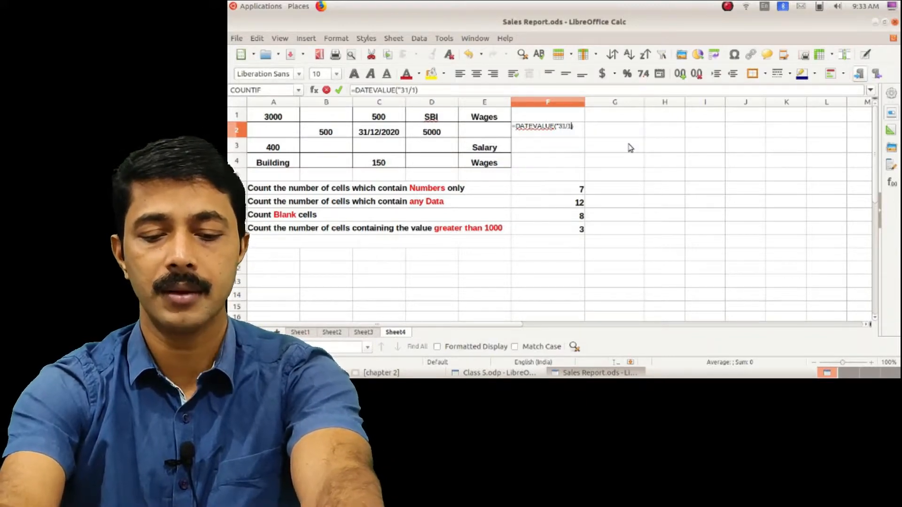
type("020")
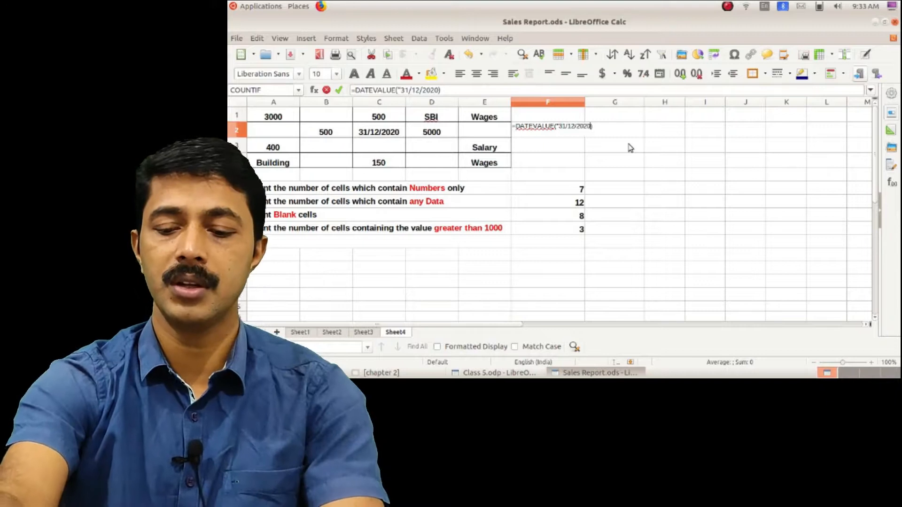
type("\"")
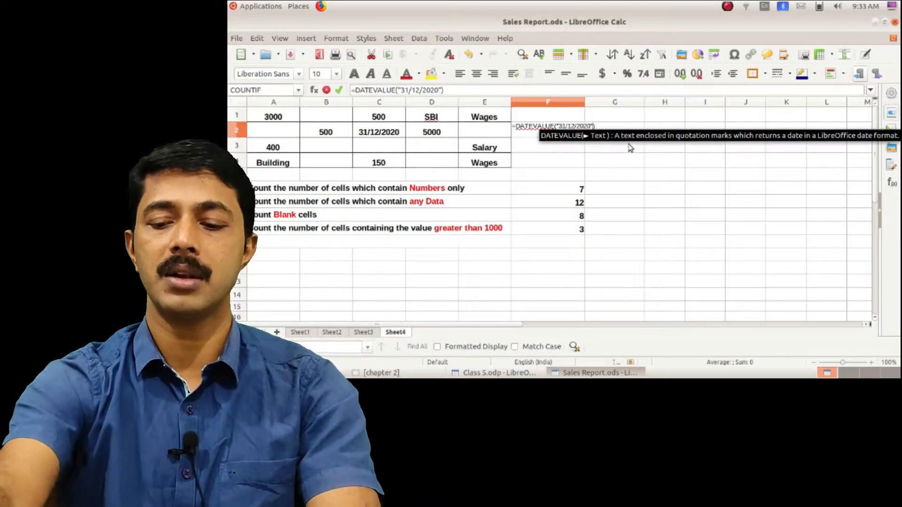
key("Return")
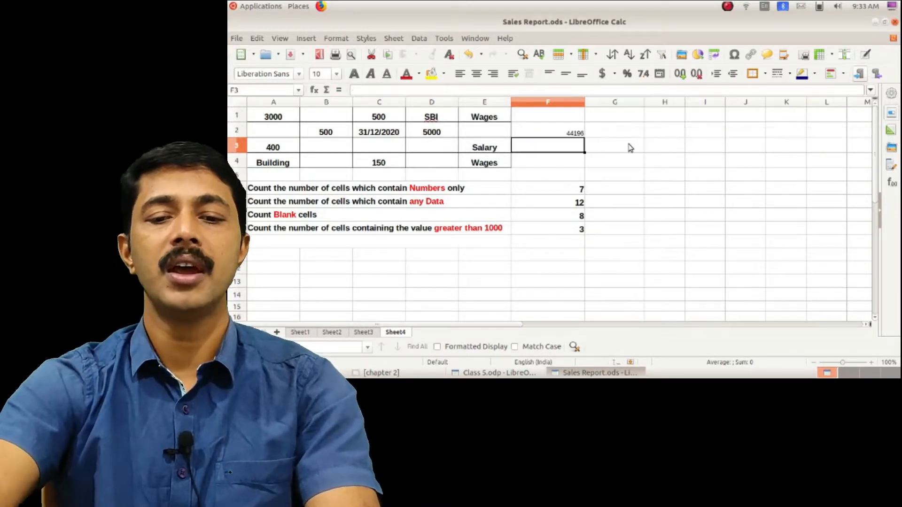
- Make the date value in F2 bold and centred, and centre the count results in F6:F9
left_click(578, 134)
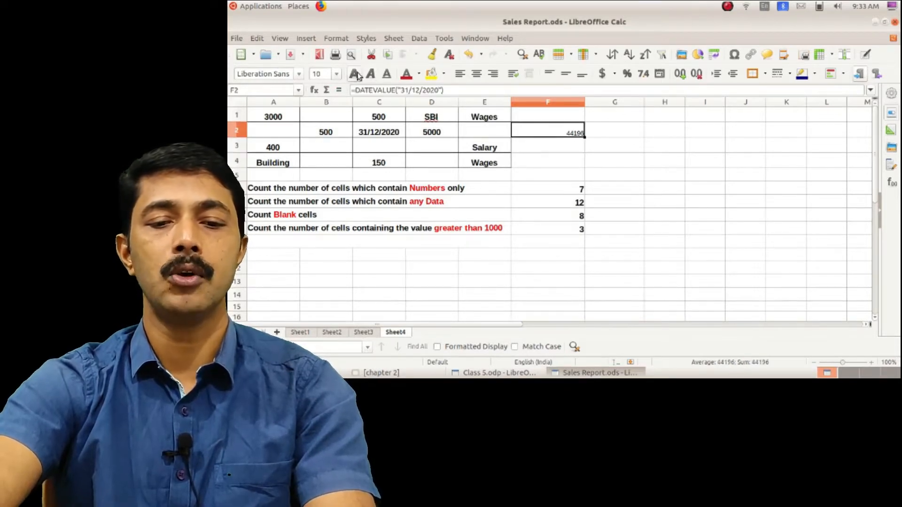
left_click(478, 77)
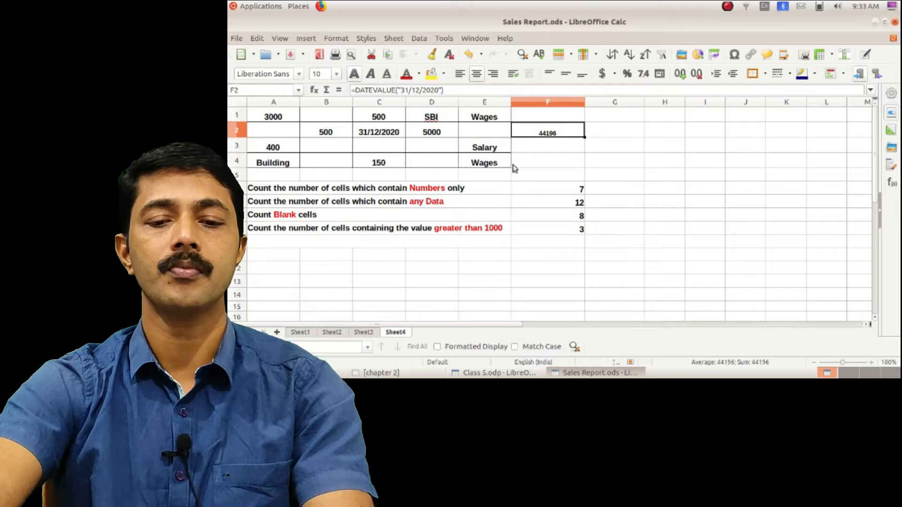
left_click_drag(539, 194, 543, 227)
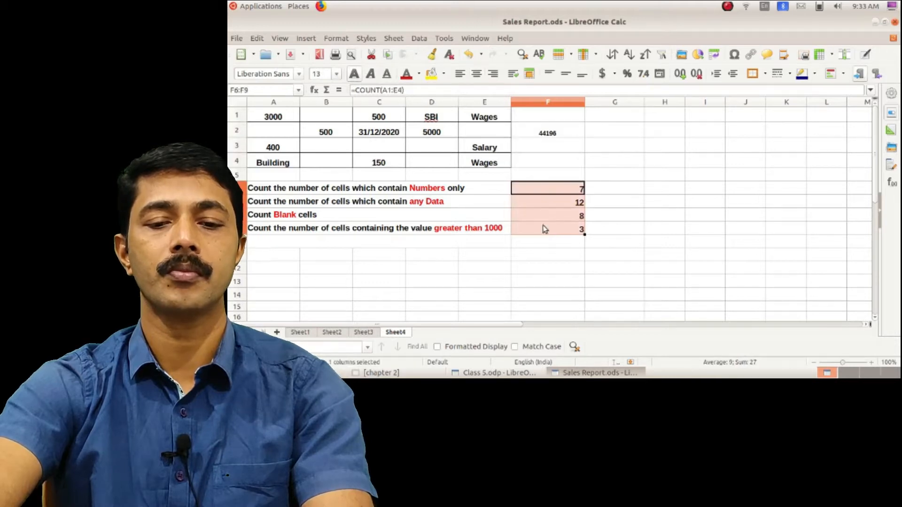
left_click(475, 77)
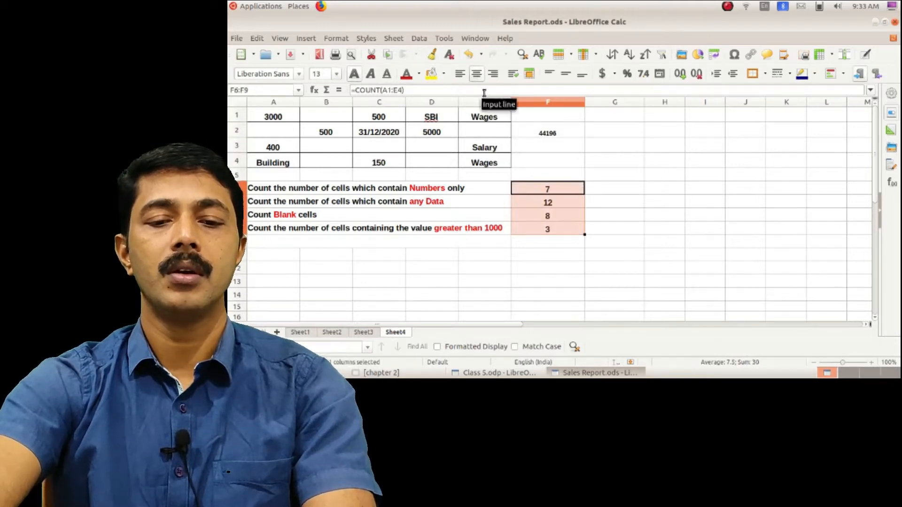
- Set the font size of the date value in F2 to 13 pt
left_click(559, 131)
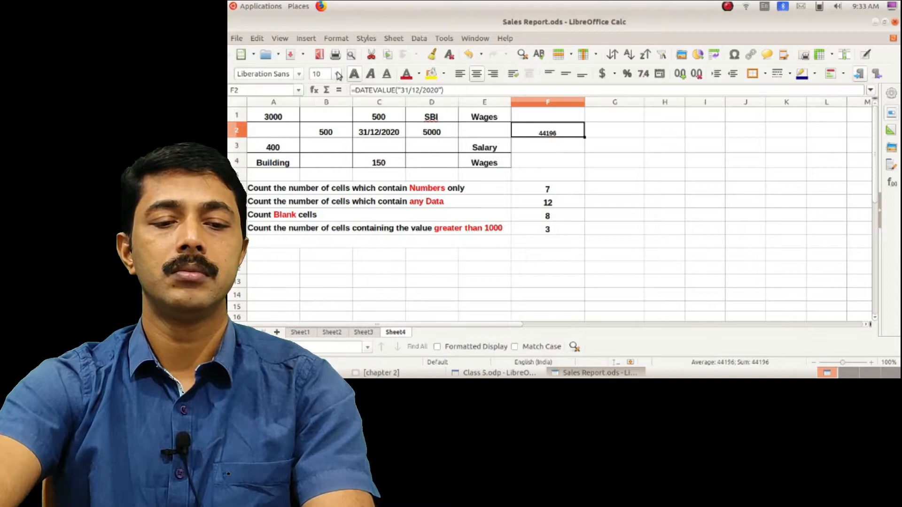
left_click(337, 74)
left_click(330, 156)
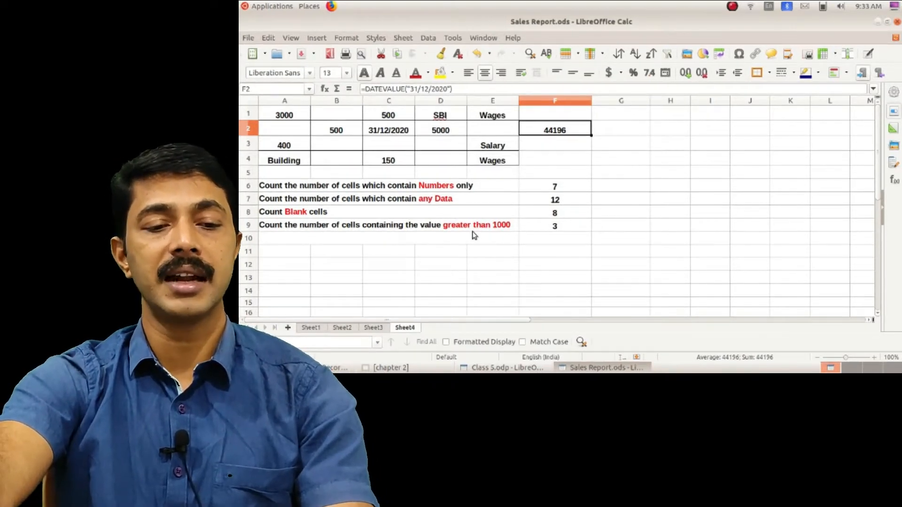
- Check the values in A1 and D2 against the greater-than-1000 criterion again
left_click(280, 117)
left_click(446, 131)
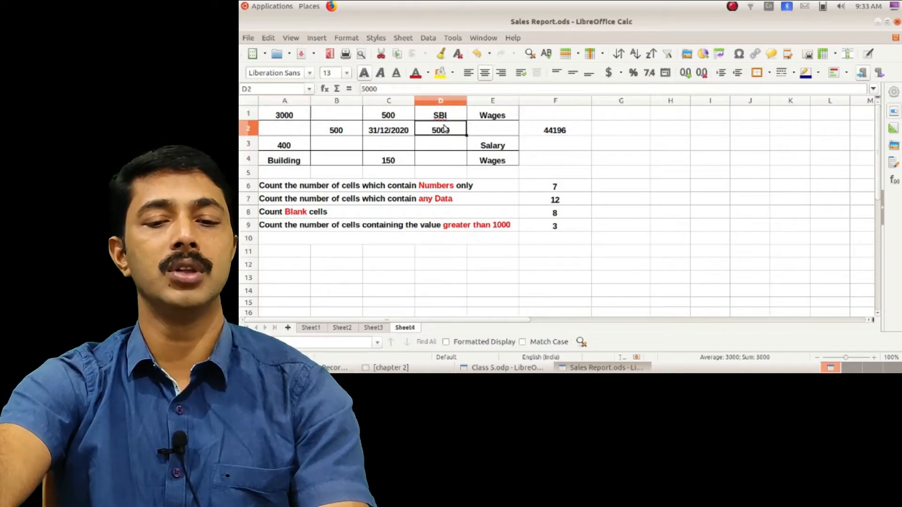